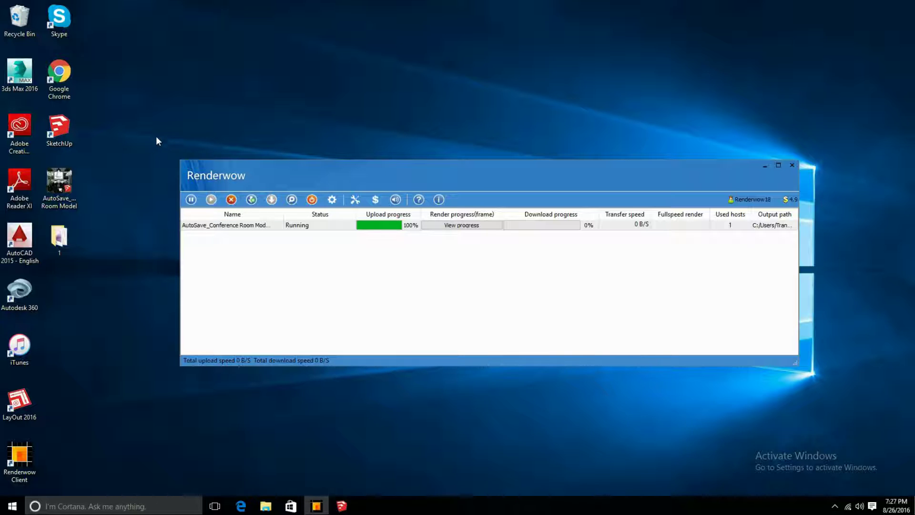
- In Renderwow, glance at the account top-up page, then start and cancel removing the running render job
left_click_drag(157, 137, 832, 400)
left_click(377, 201)
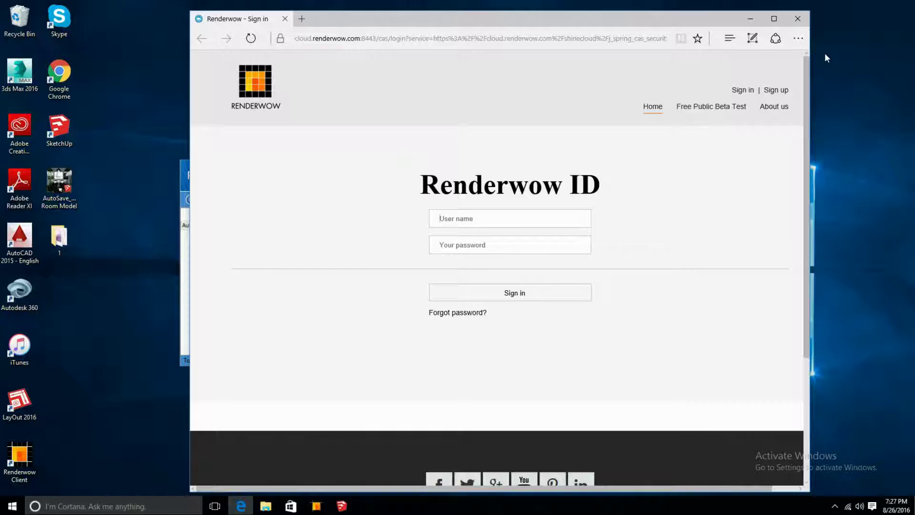
left_click(798, 18)
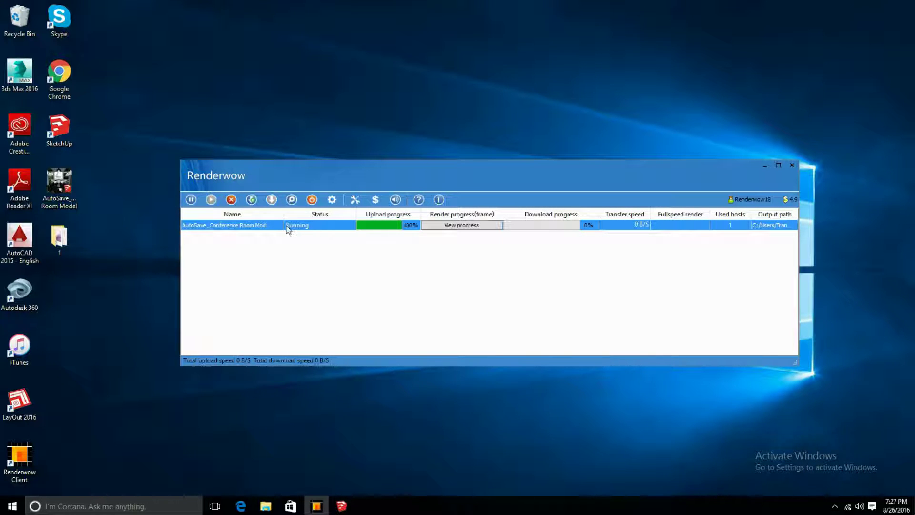
left_click(231, 199)
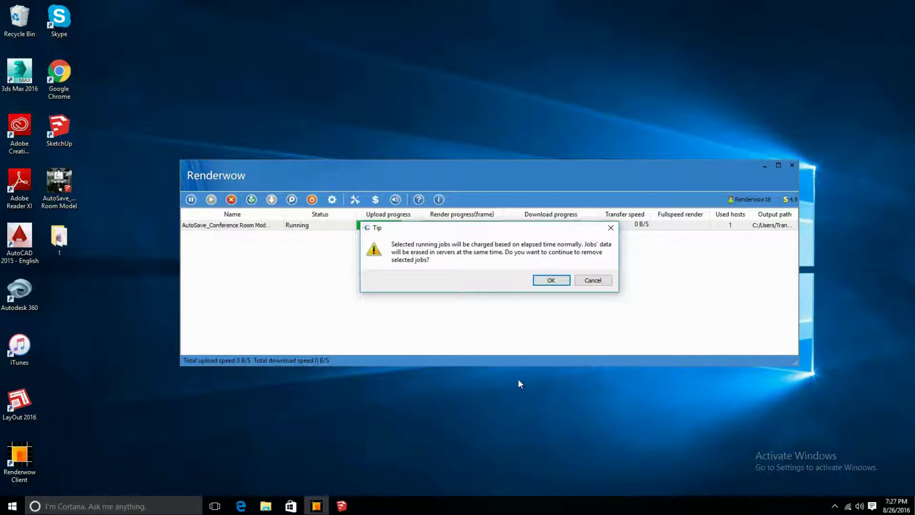
left_click(593, 280)
- Back in SketchUp, select Scene 1 and orbit the Mini Cooper to a front three-quarter view
left_click(342, 507)
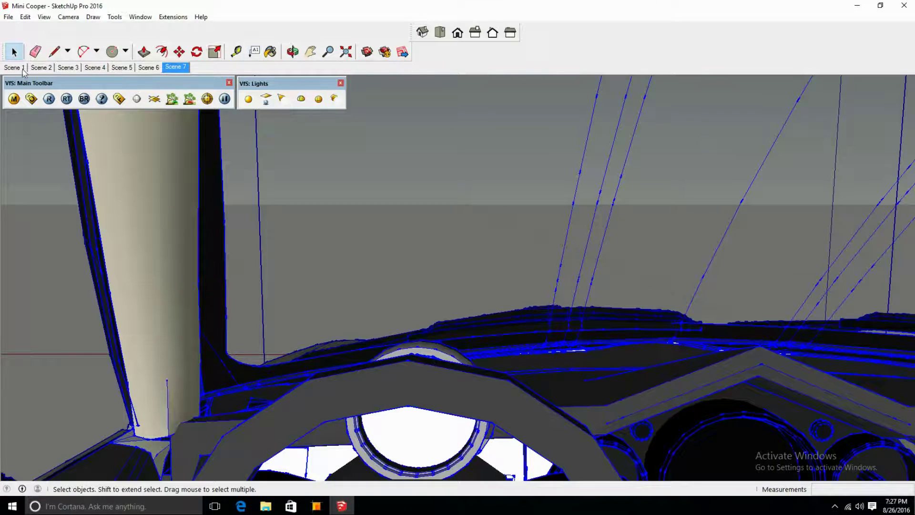
left_click(14, 68)
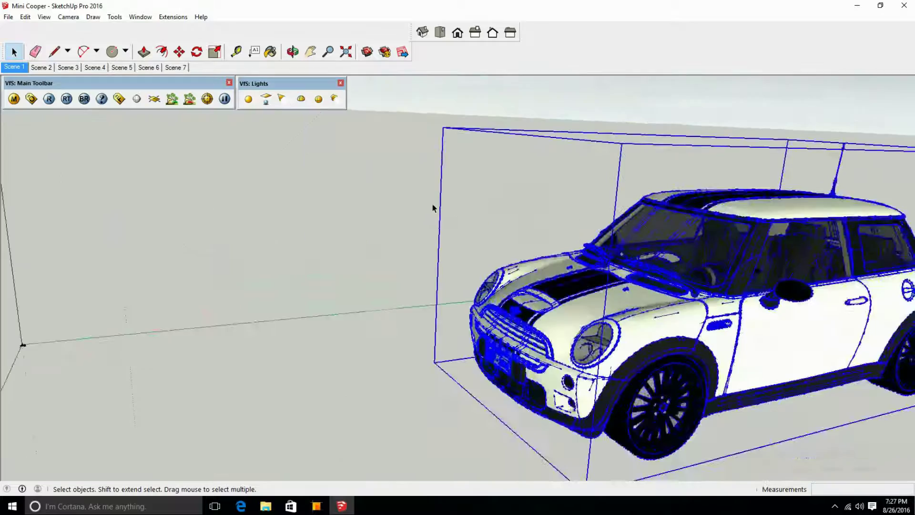
key("o")
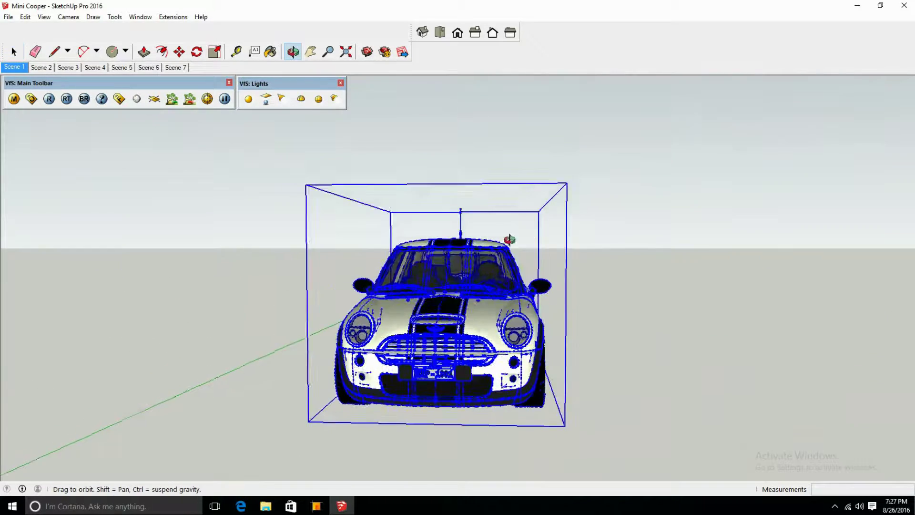
left_click_drag(509, 239, 389, 284)
key("space")
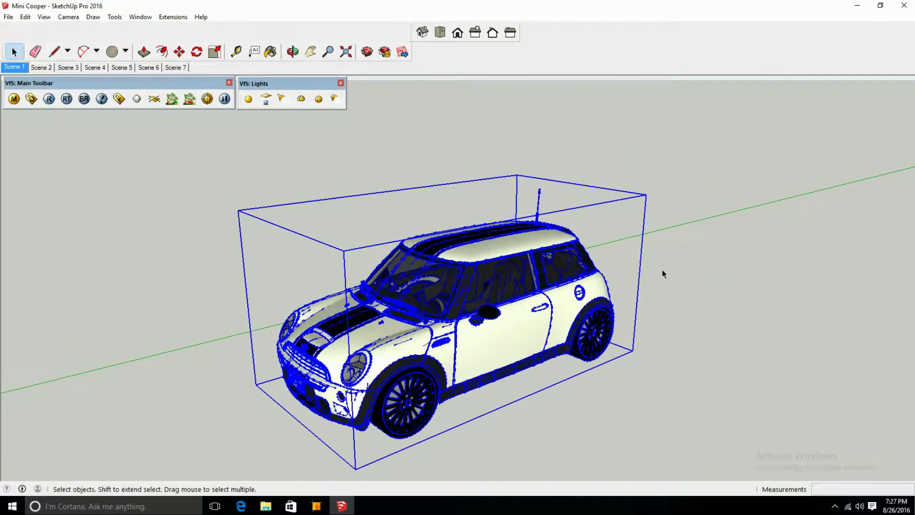
left_click_drag(662, 274, 380, 292)
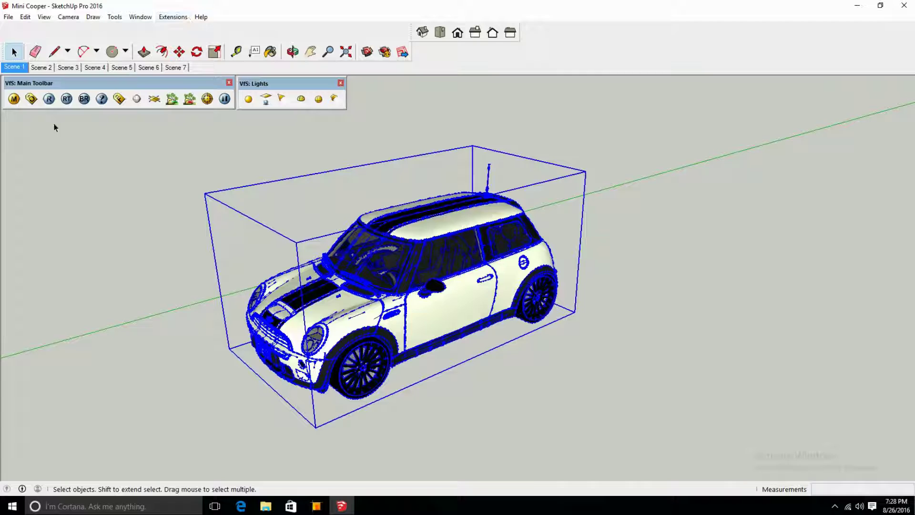
- Open the V-Ray Options Editor and briefly check the DMC and antialiasing sampler settings
left_click(31, 98)
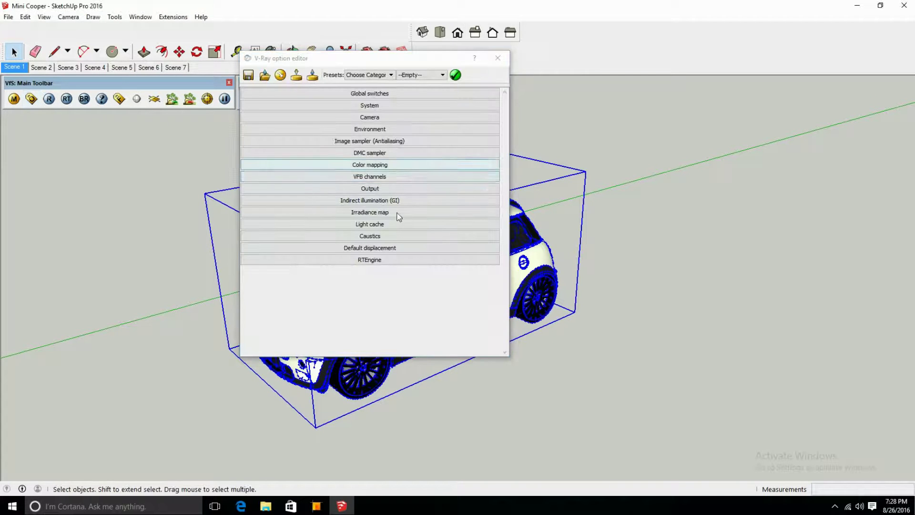
left_click(401, 154)
left_click(399, 141)
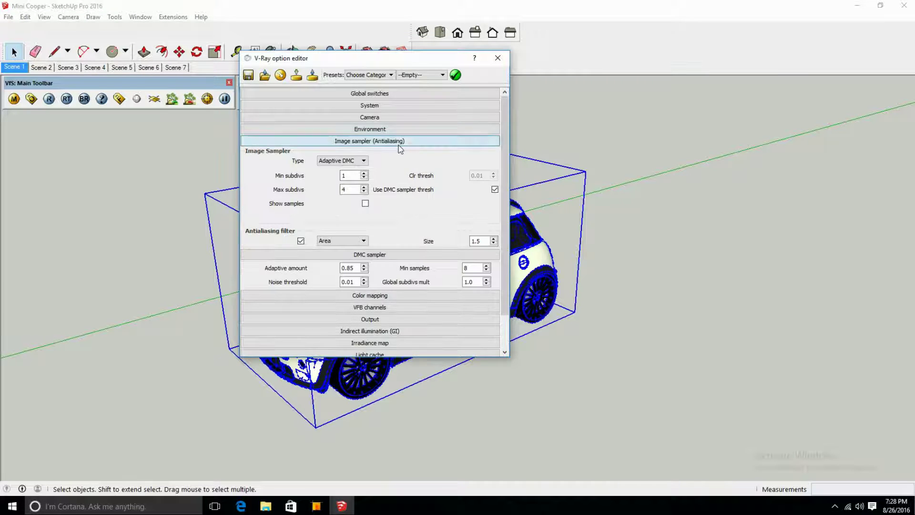
left_click(400, 142)
left_click(402, 152)
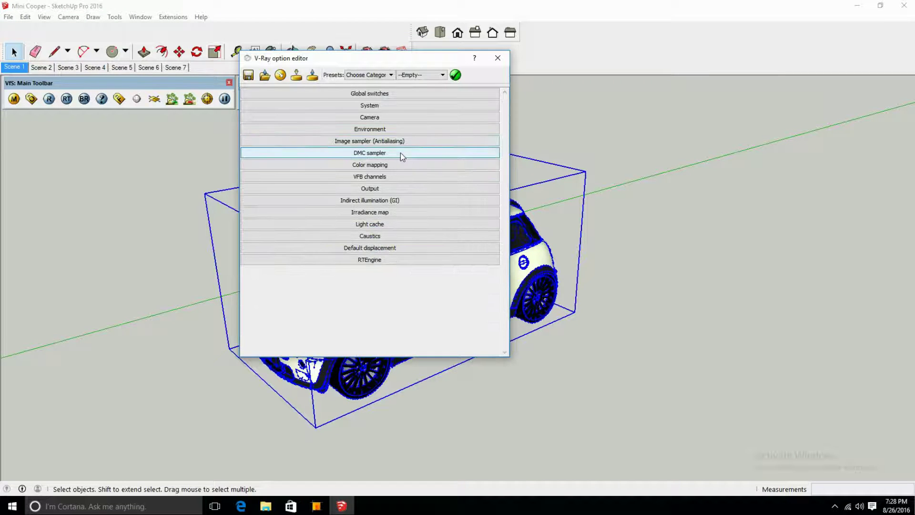
- Under Output, enable Save output and set the file to Mini COOPER on the Desktop
left_click(386, 190)
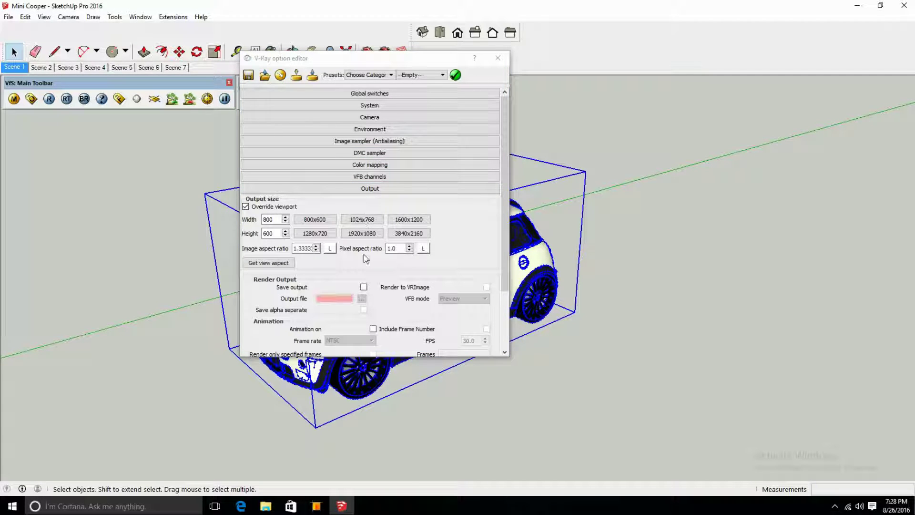
left_click(364, 287)
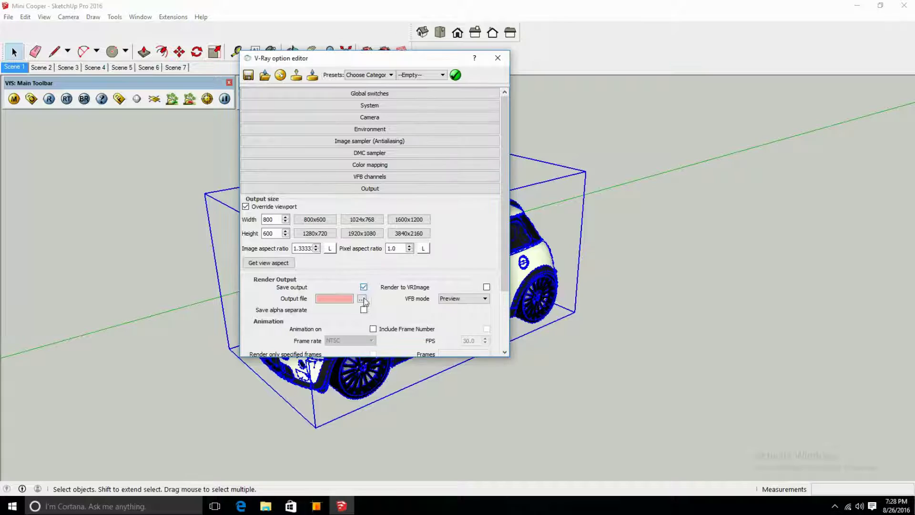
left_click(362, 298)
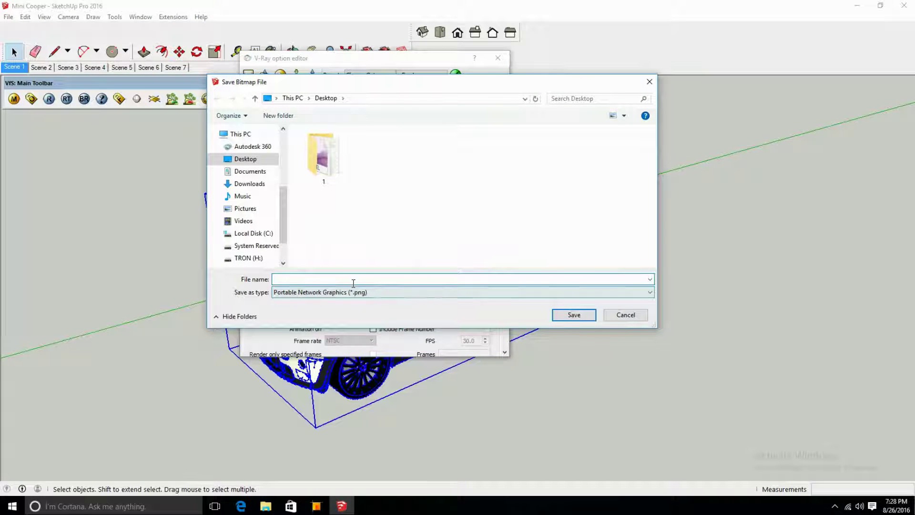
type("Min")
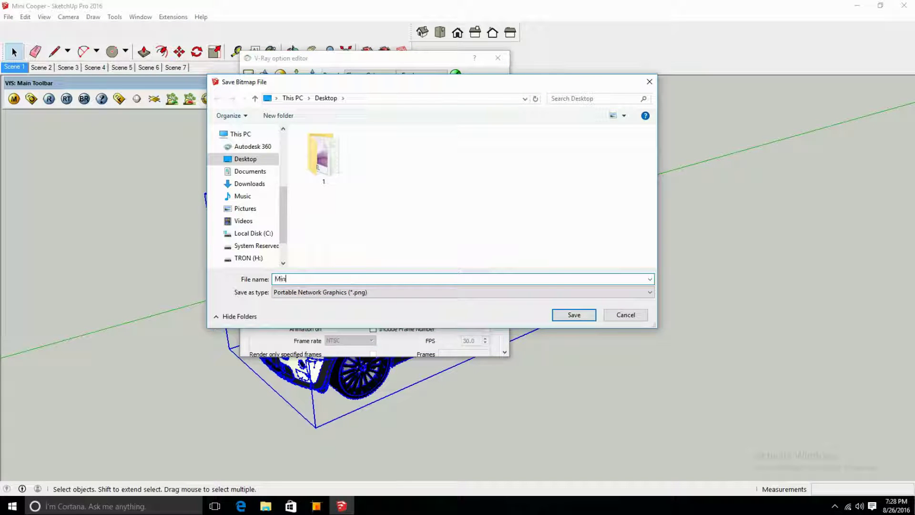
type("i COOPER")
key("Return")
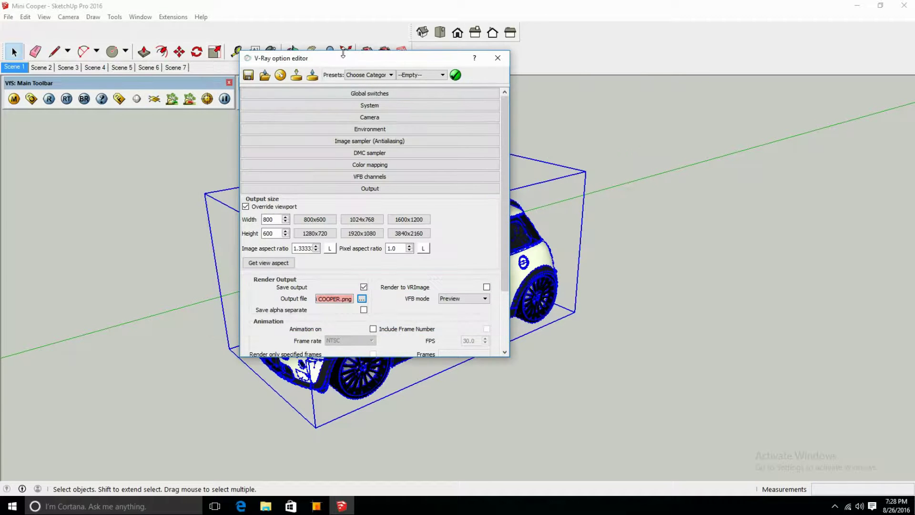
- Close the V-Ray options, cancel an attempted Renderwow Render all Pages, and save the model
left_click(497, 58)
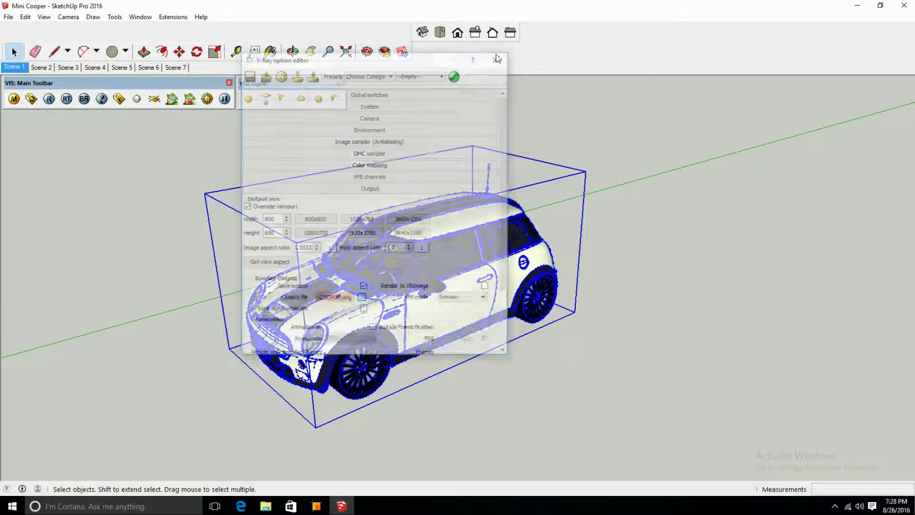
left_click(173, 17)
mouse_move(198, 41)
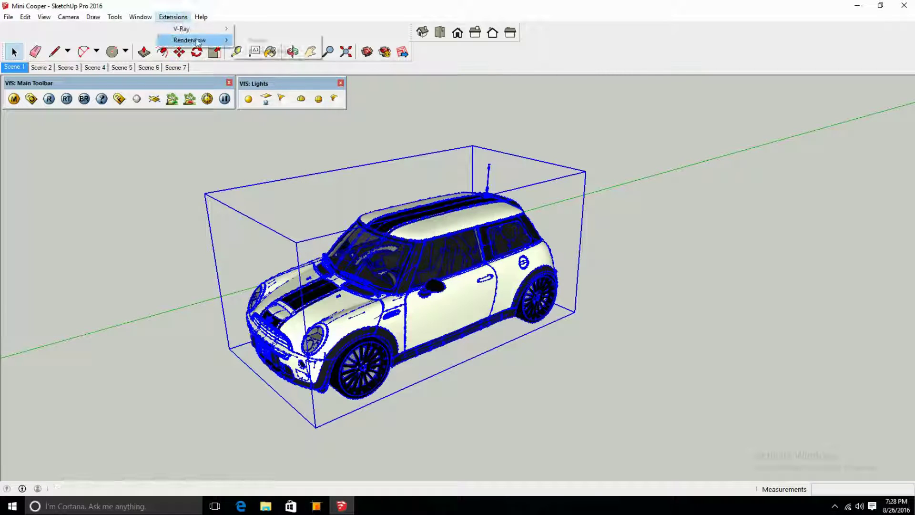
left_click(271, 51)
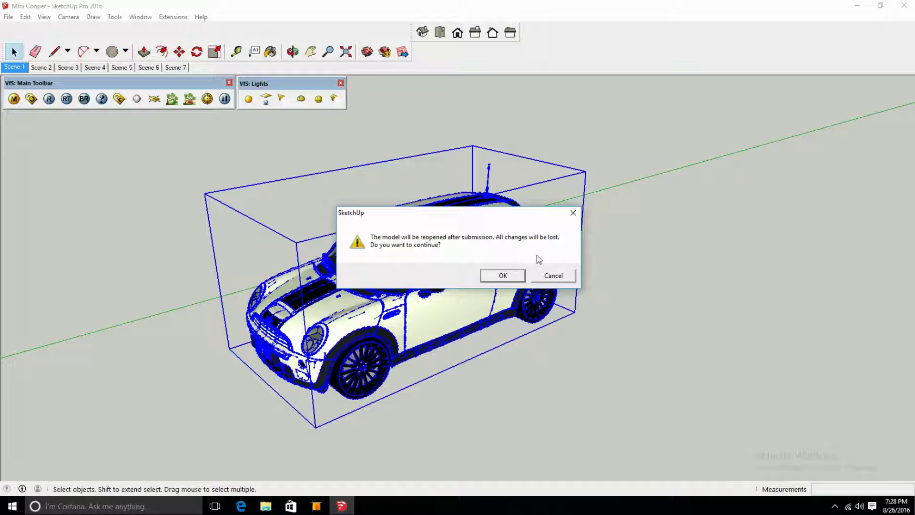
left_click(551, 276)
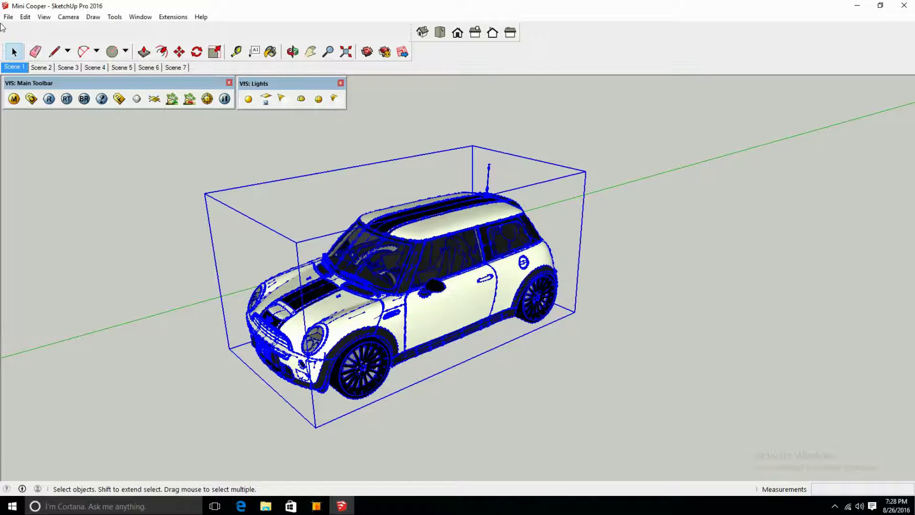
left_click(9, 17)
left_click(24, 55)
- Run Renderwow Render all Pages, accept the vrscene notice, and save the Mini Cooper vrscene to the Desktop
left_click(8, 17)
left_click(8, 17)
left_click(8, 17)
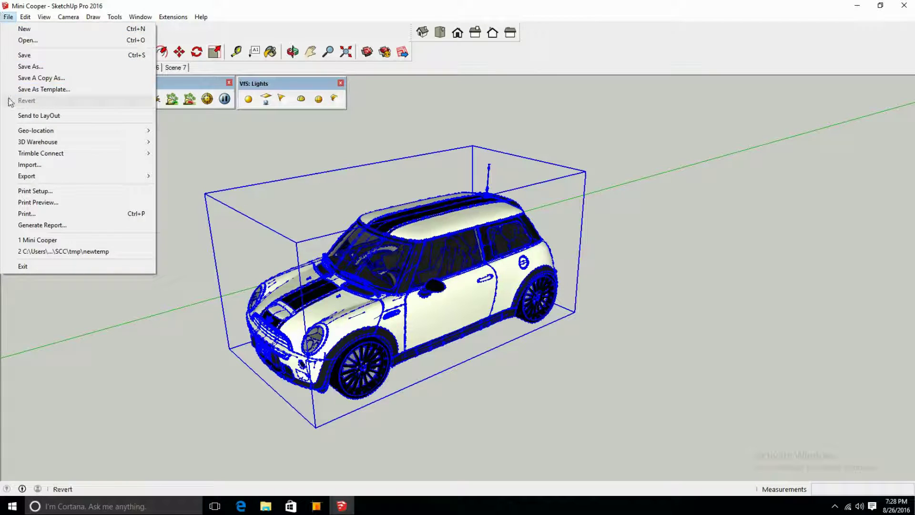
left_click(240, 24)
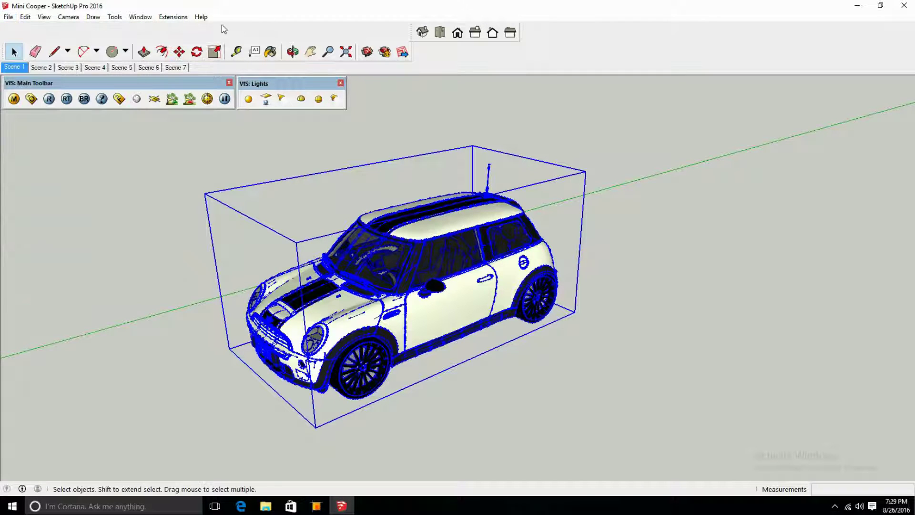
left_click(178, 18)
mouse_move(200, 40)
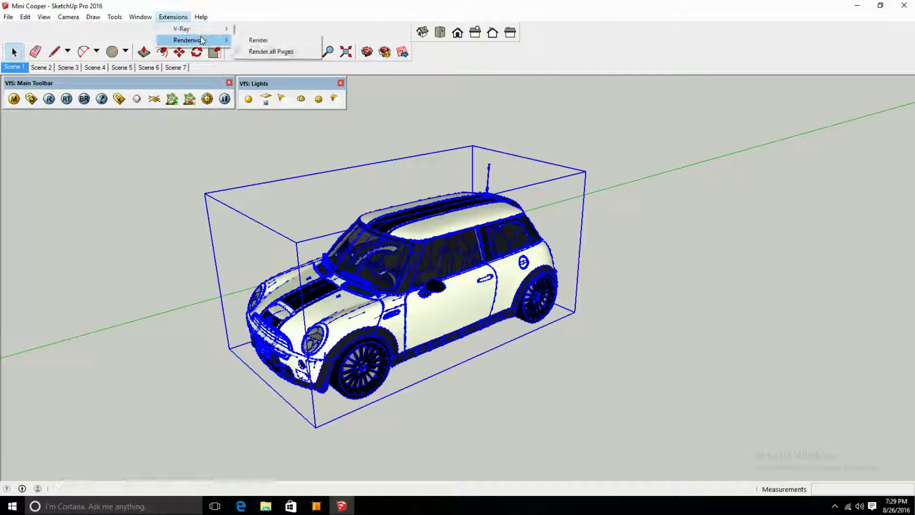
left_click(262, 51)
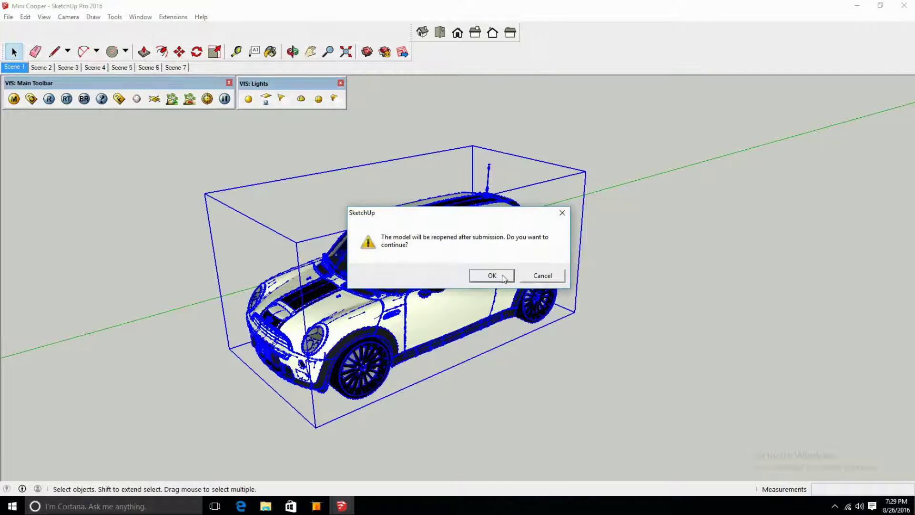
left_click(501, 276)
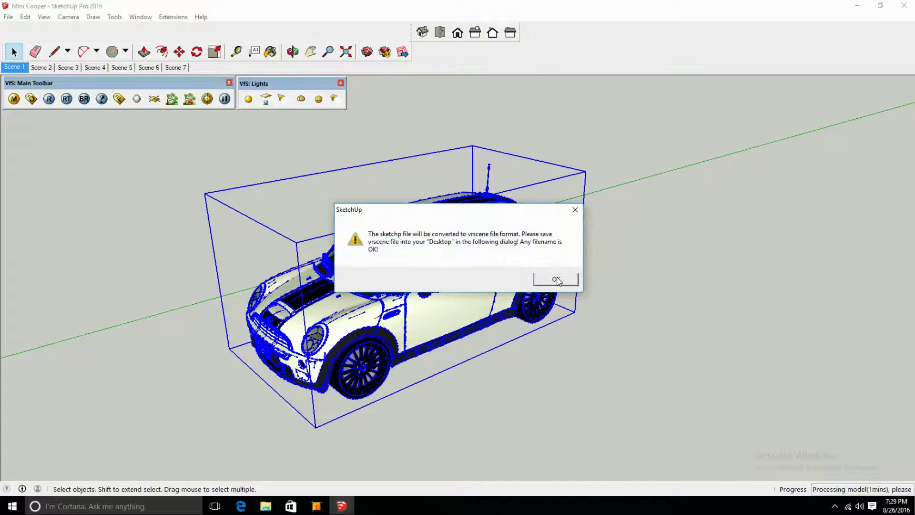
left_click(556, 279)
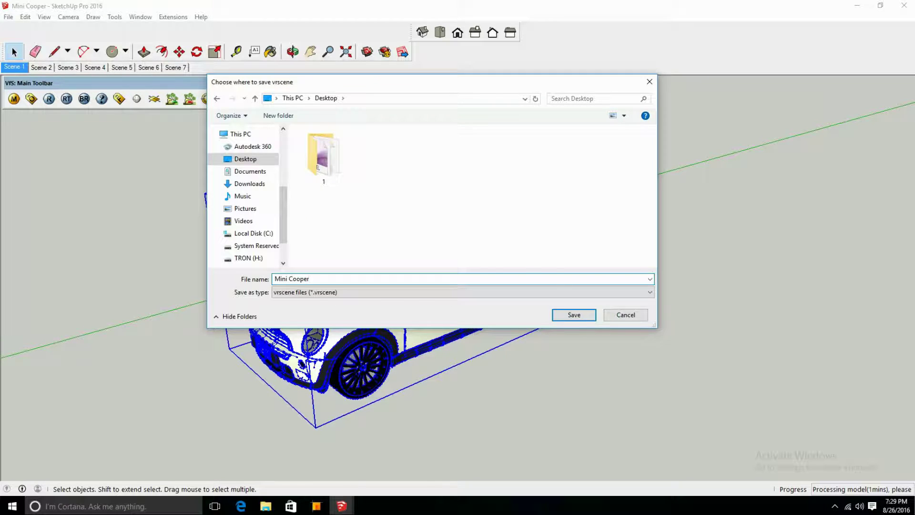
key("Return")
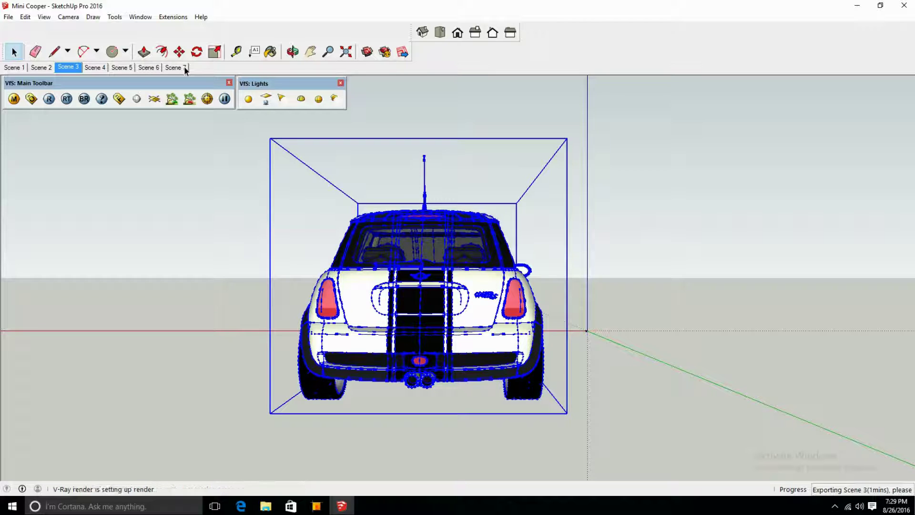
- Submit all scenes with Extensions > Renderwow > Render all Pages and bring up the Renderwow job list
left_click(174, 17)
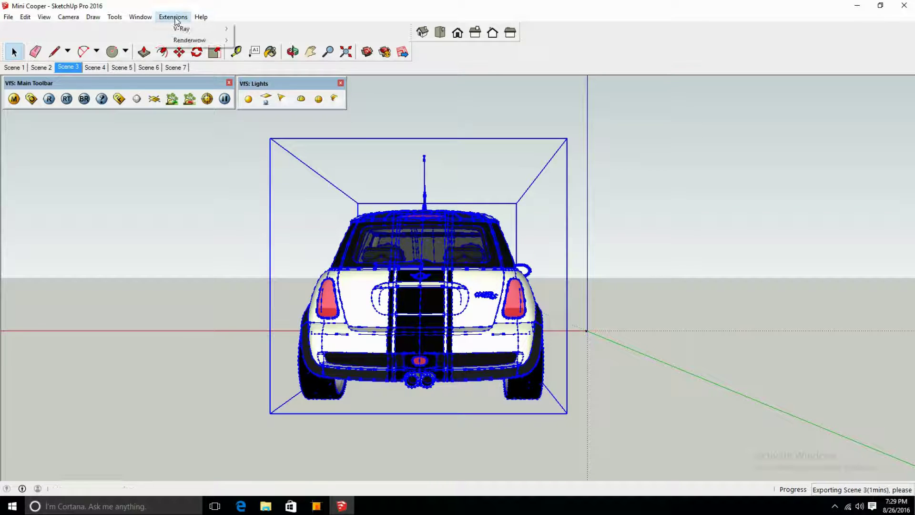
mouse_move(202, 40)
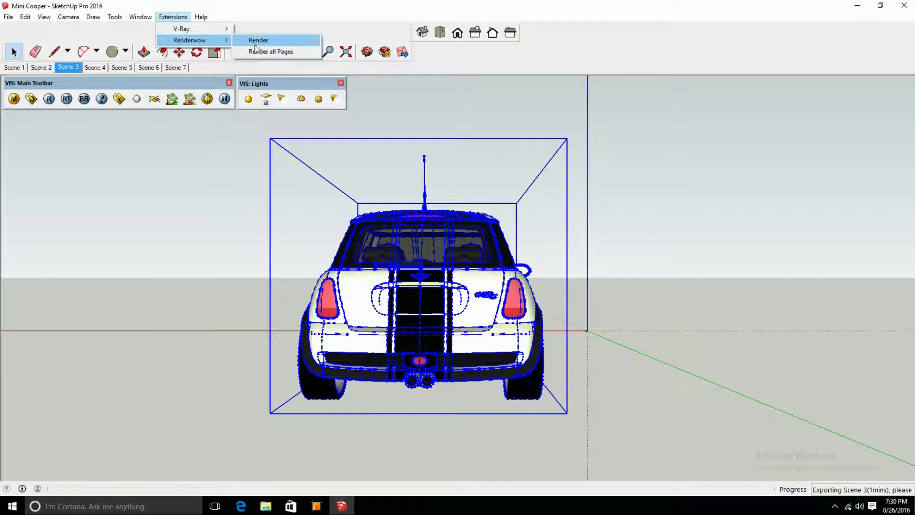
left_click(371, 11)
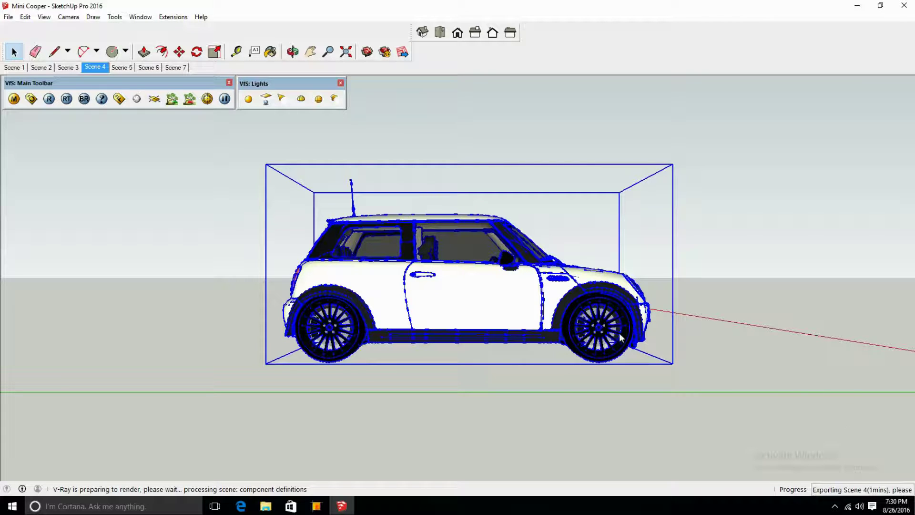
left_click(315, 505)
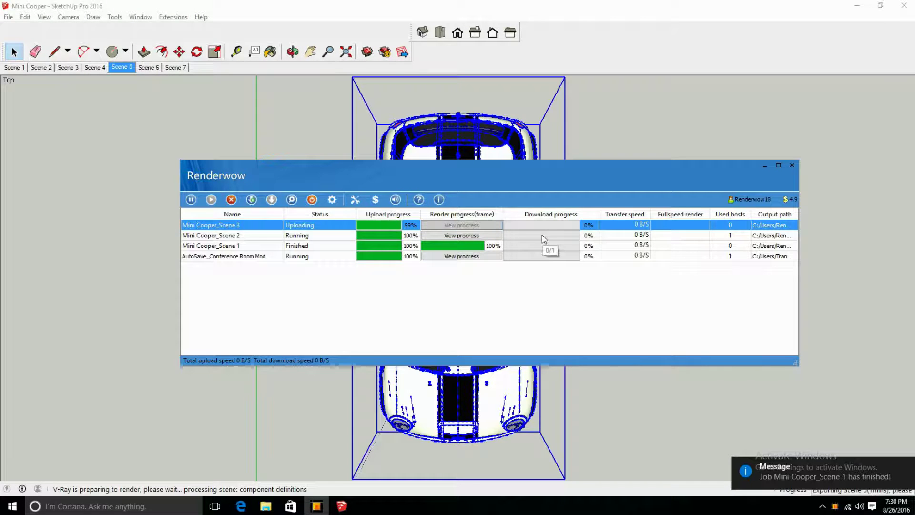
- Select the Mini Cooper_Scene 2 job, preview the conference room render, close it, and minimize SketchUp
left_click(542, 237)
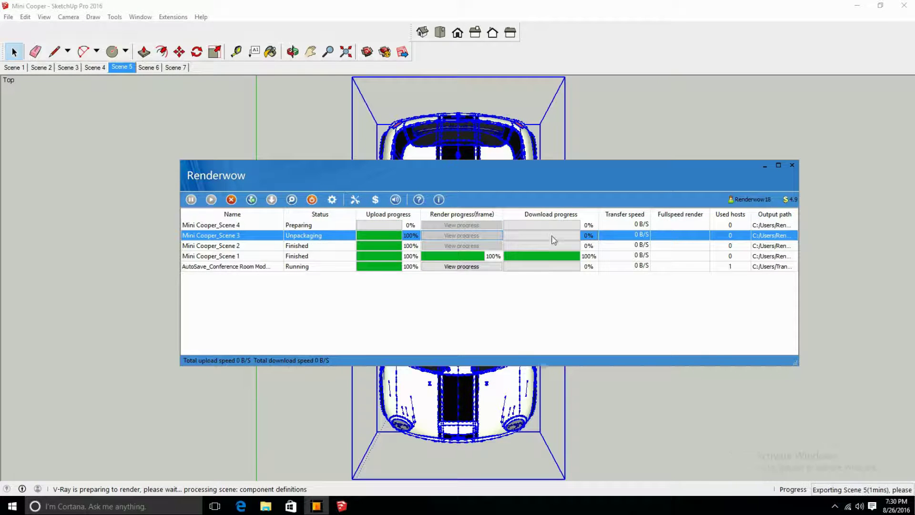
left_click(466, 267)
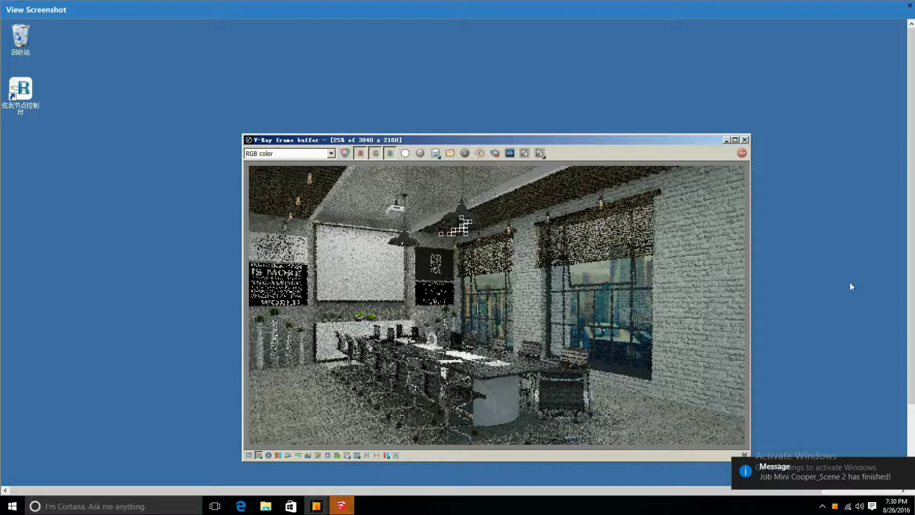
key("Escape")
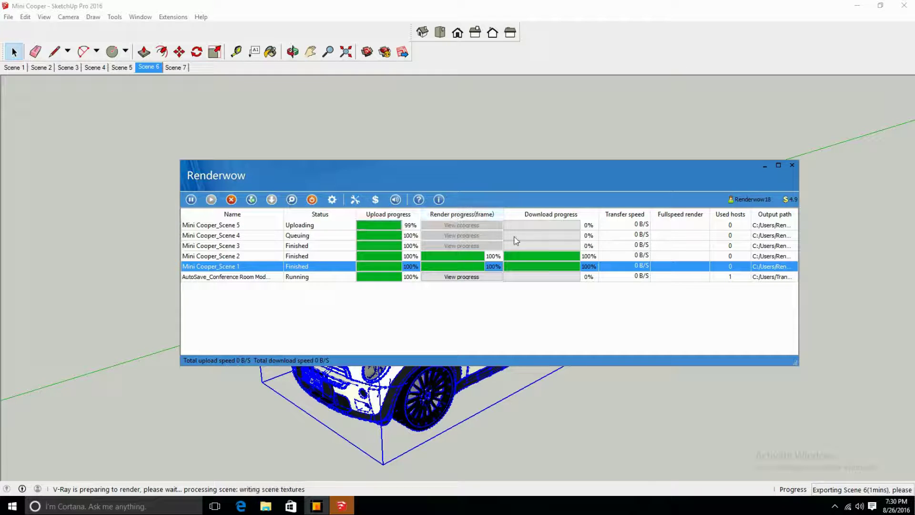
left_click(858, 6)
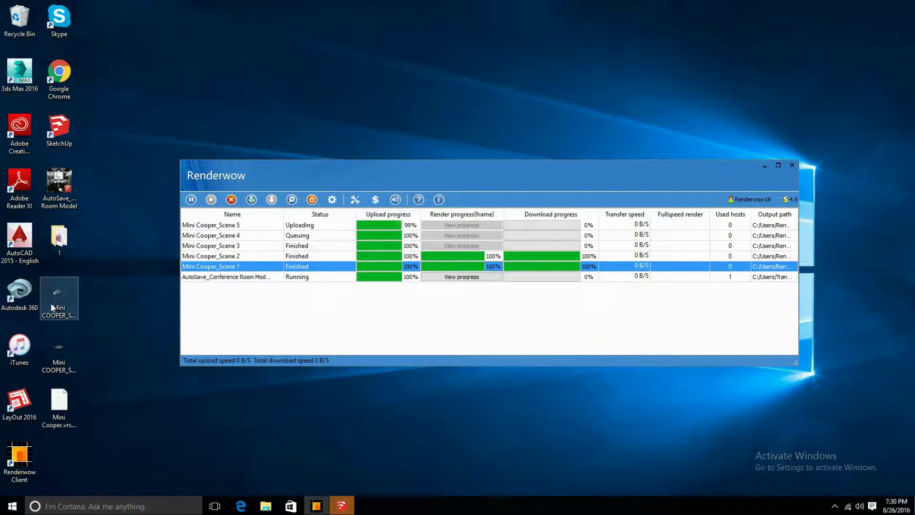
- Open the Scene 1 render PNG from the desktop, advance to Scene 2, then close Photos
left_click(59, 295)
double_click(58, 294)
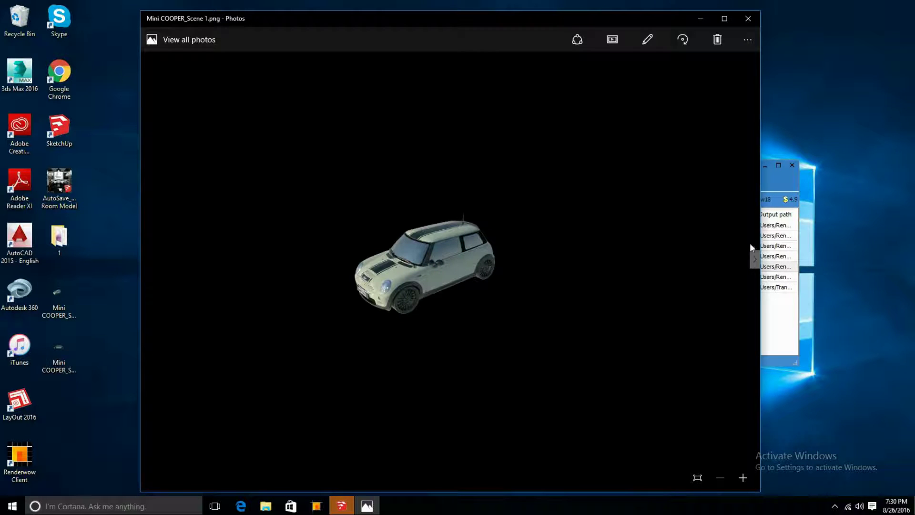
left_click(754, 260)
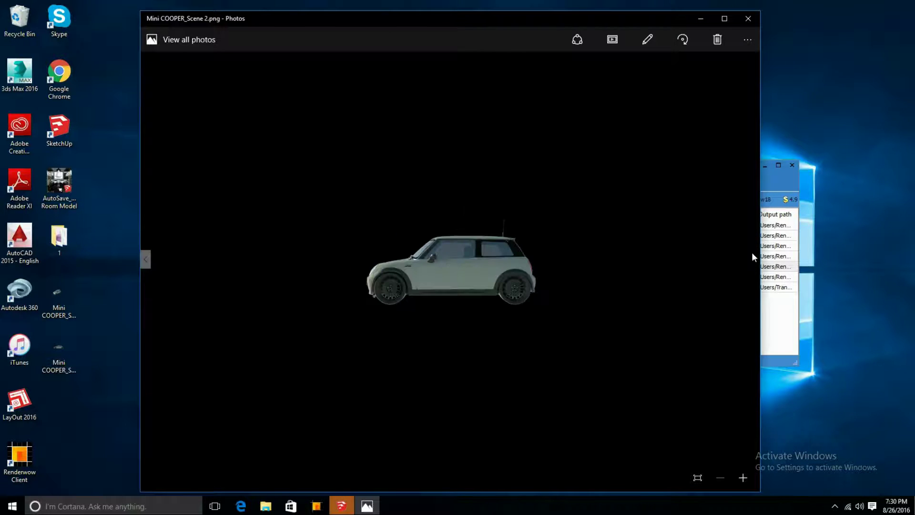
left_click(747, 20)
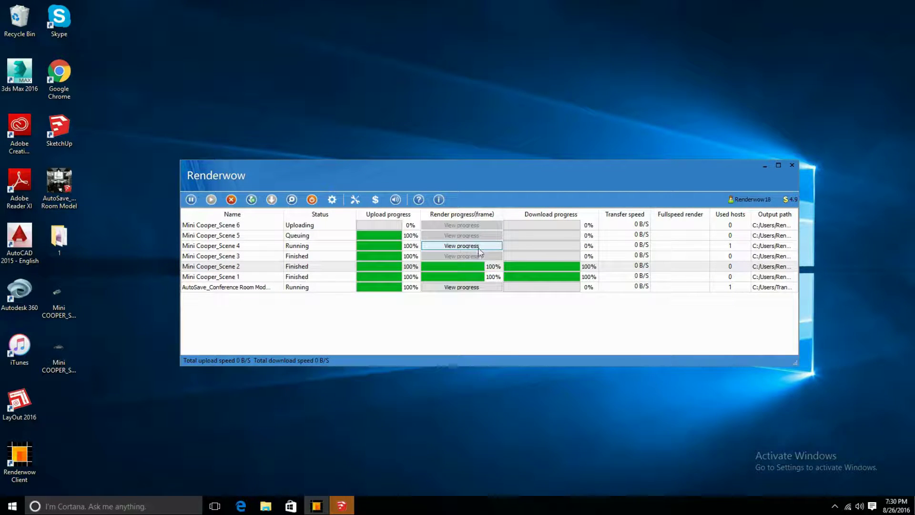
- Attempt progress previews for Scenes 5 and 6, dismissing the warnings, then restore SketchUp
left_click(493, 258)
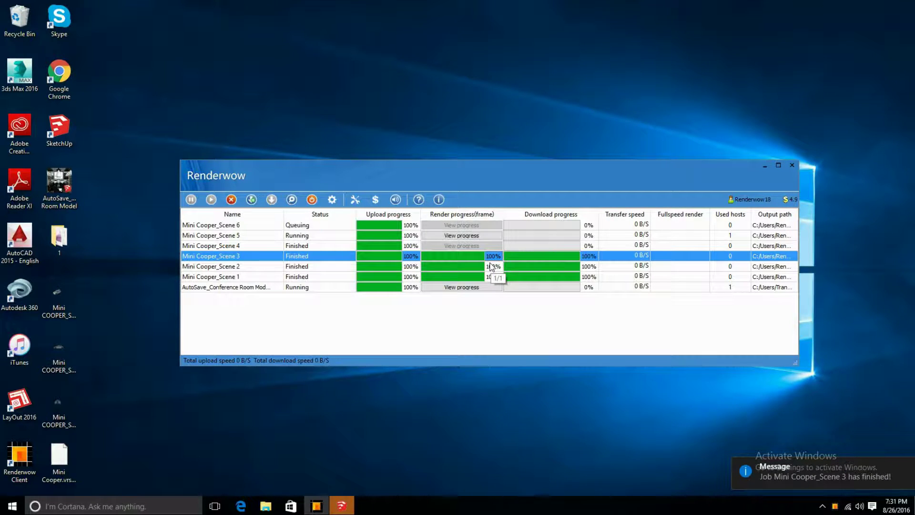
left_click(491, 236)
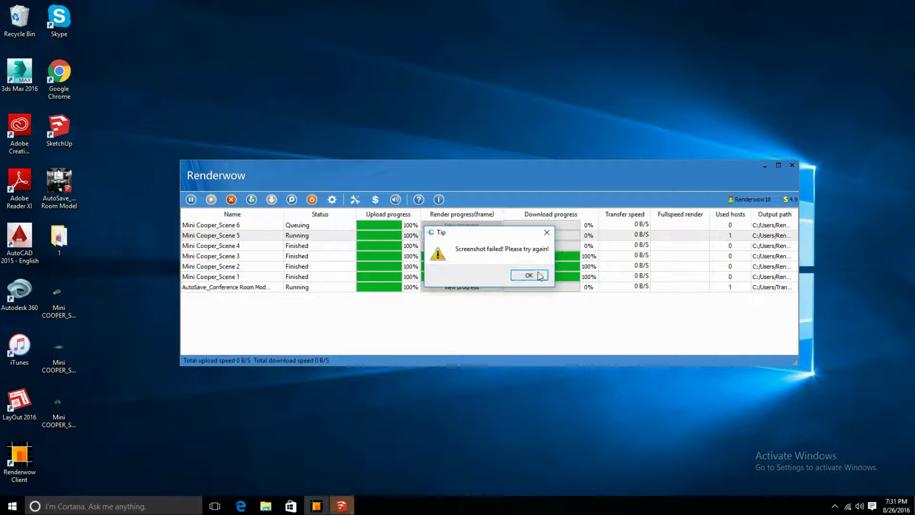
left_click(533, 276)
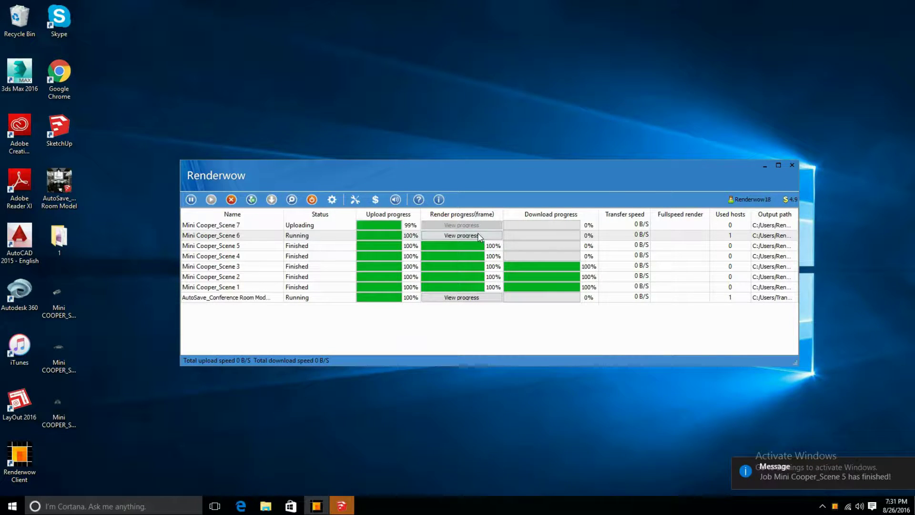
left_click(479, 235)
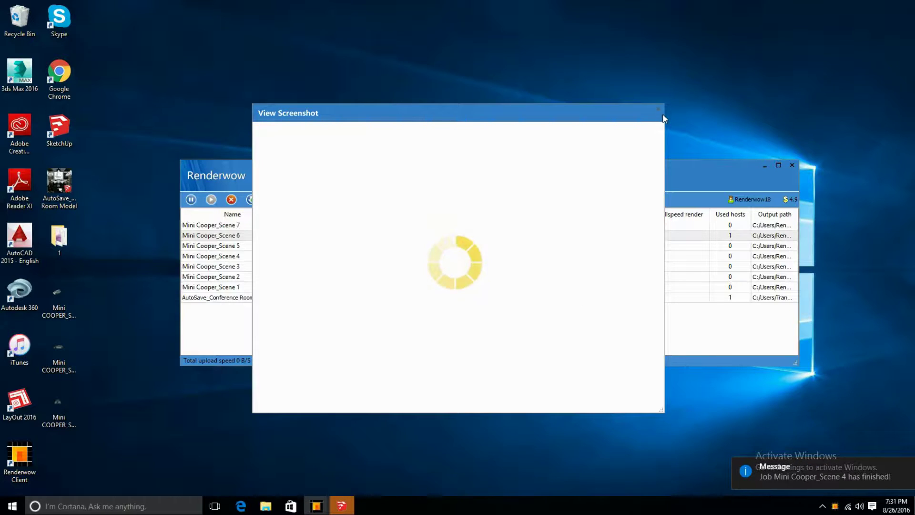
left_click(530, 273)
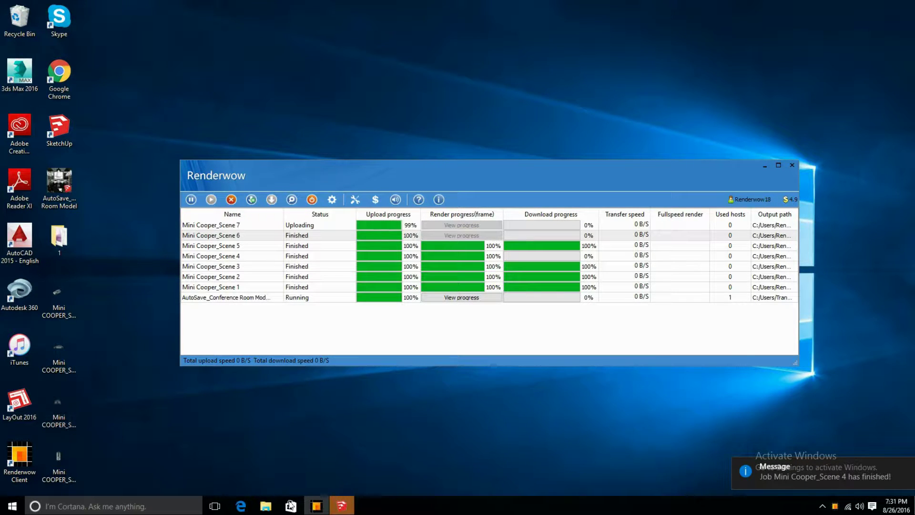
left_click(338, 508)
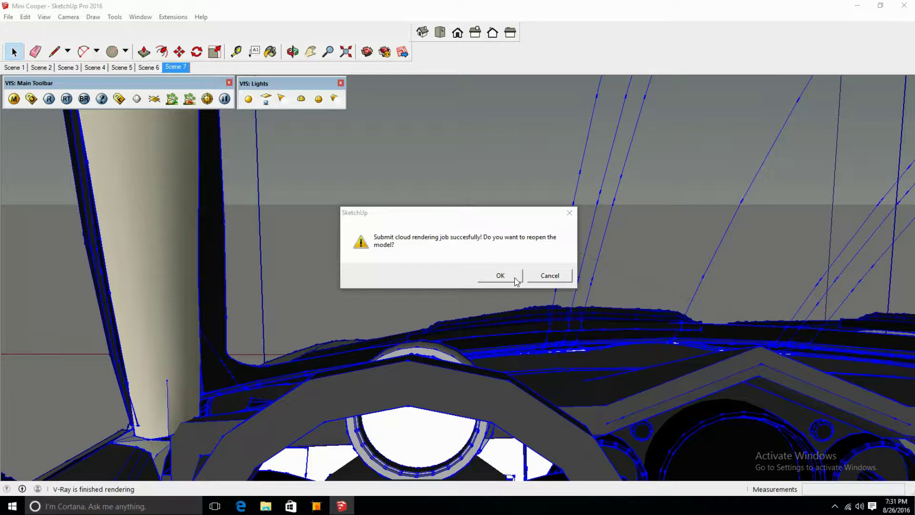
- Accept reopening the Mini Cooper model and bring the Renderwow job list forward
left_click(513, 278)
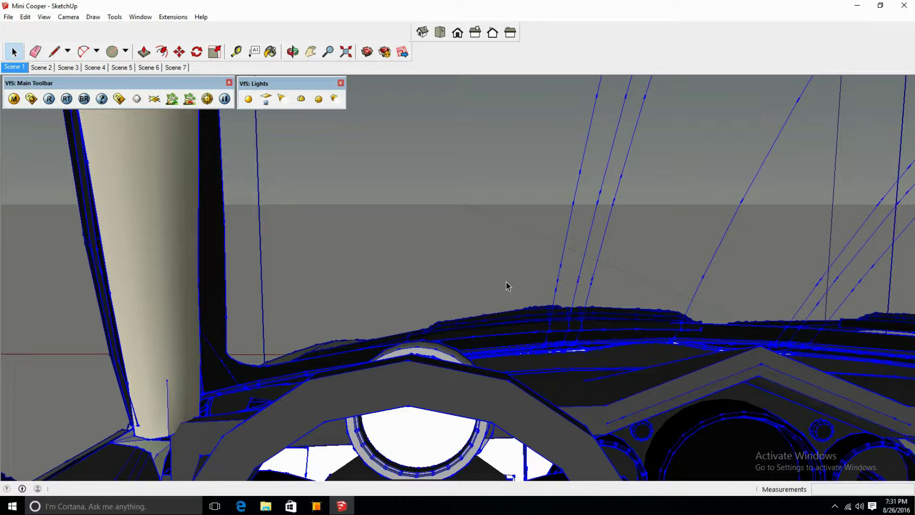
left_click(316, 506)
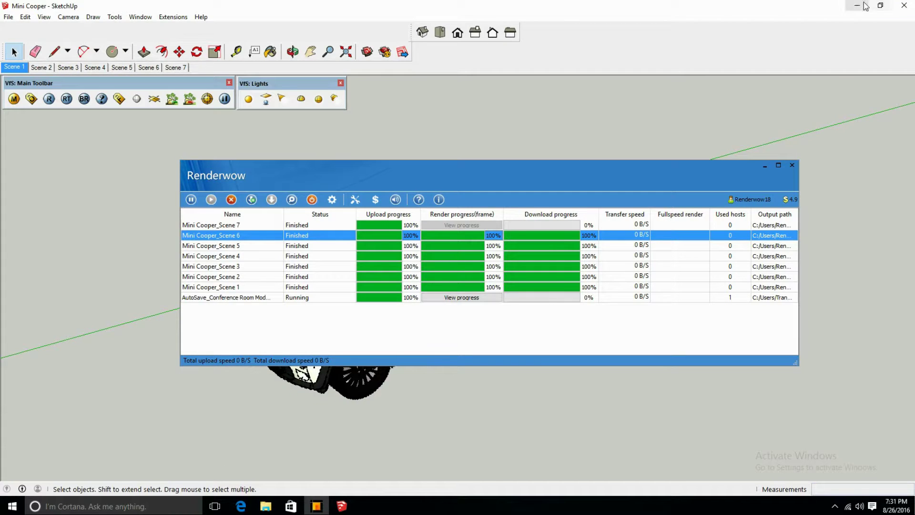
- Minimize SketchUp and page through the Mini Cooper render PNGs in Photos starting from Scene 1
left_click(865, 5)
double_click(67, 302)
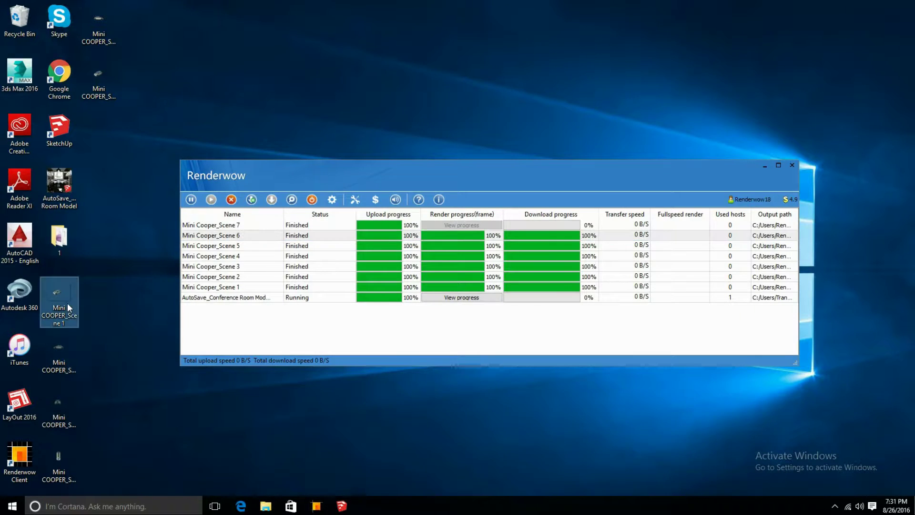
left_click(754, 259)
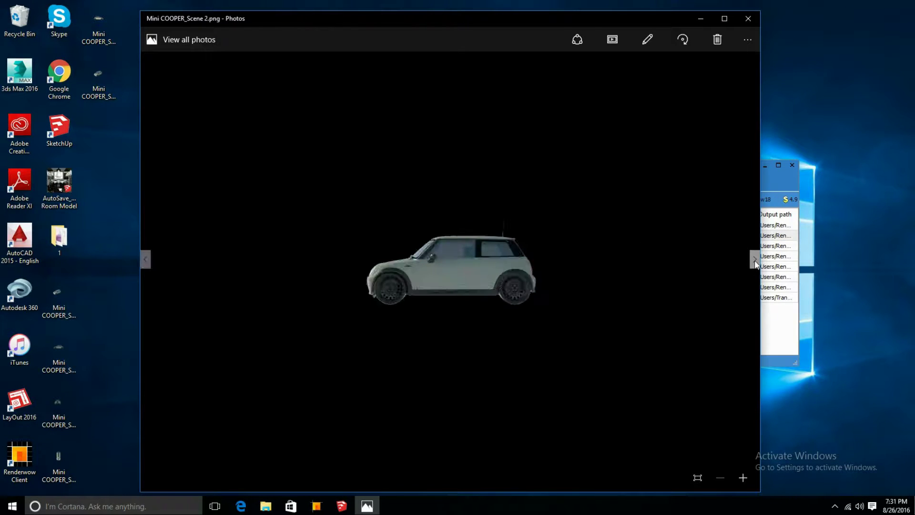
left_click(754, 259)
left_click(754, 259)
left_click(754, 259)
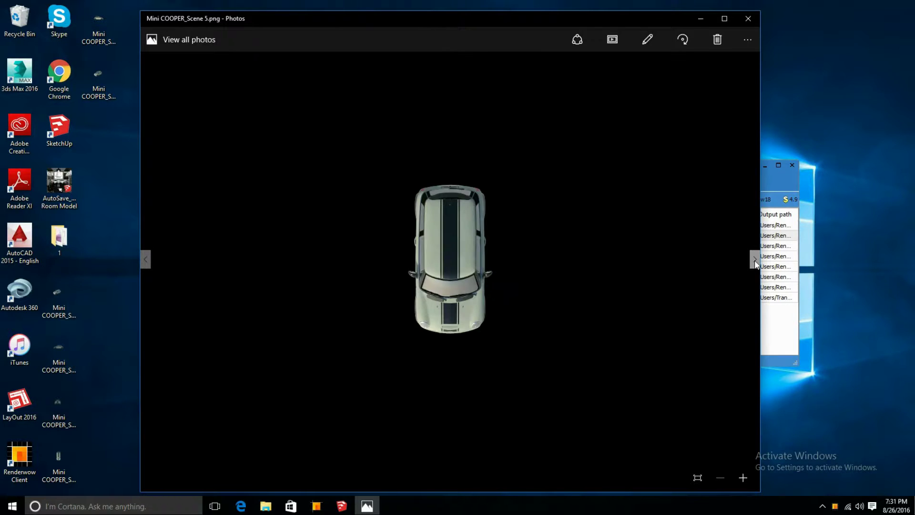
left_click(754, 259)
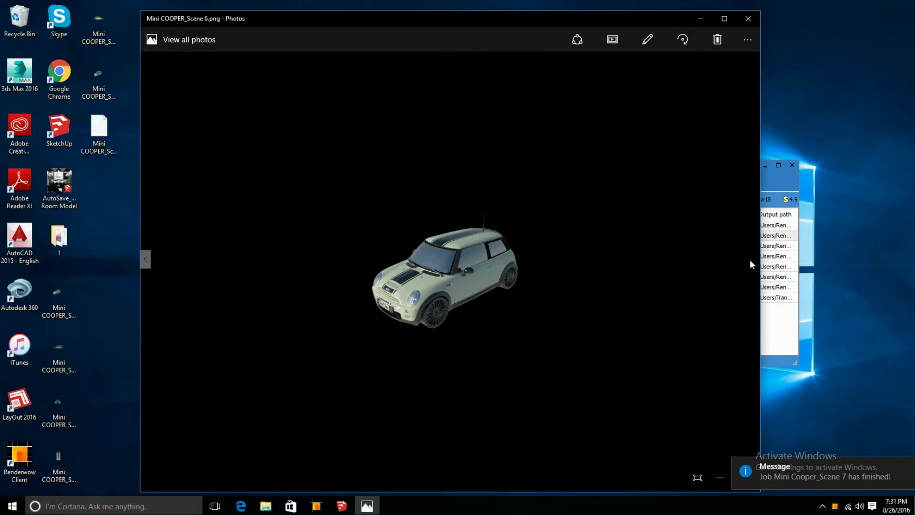
left_click(748, 19)
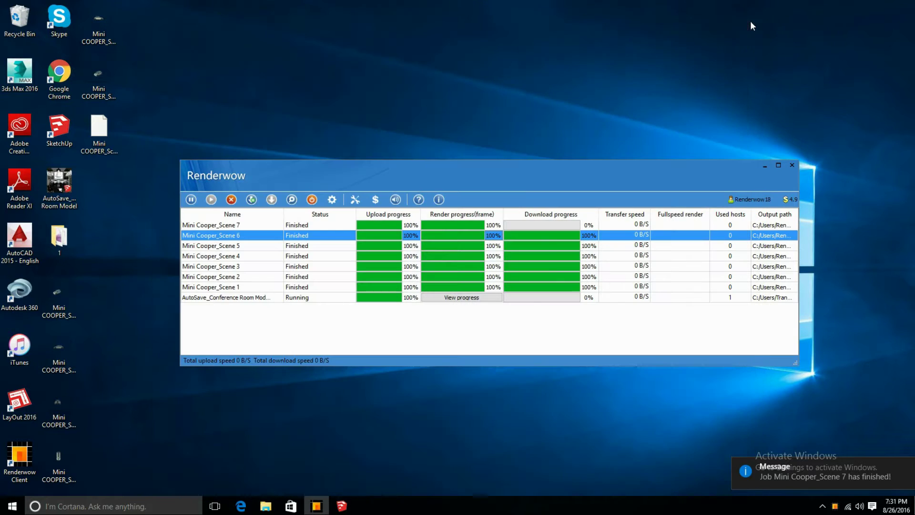
- Check the Scene 7 render PNG, close it, and open the conference room job's progress preview
double_click(111, 137)
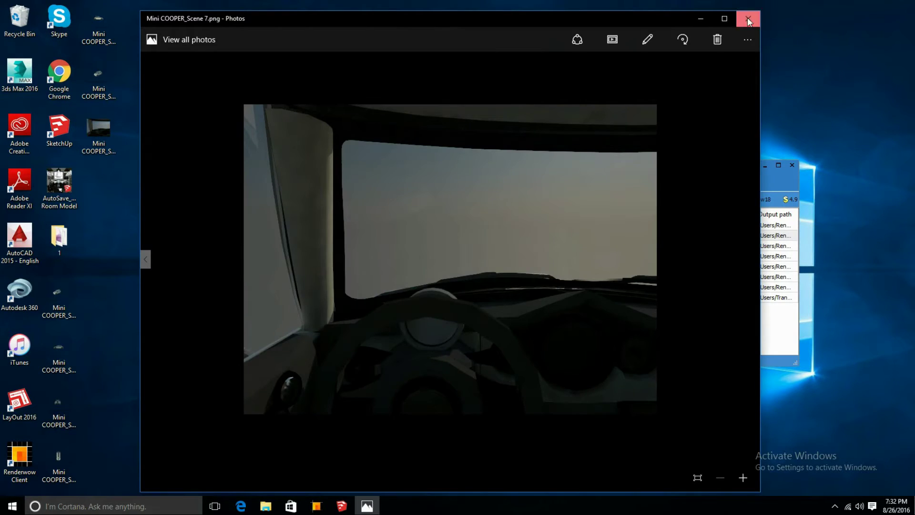
left_click(747, 18)
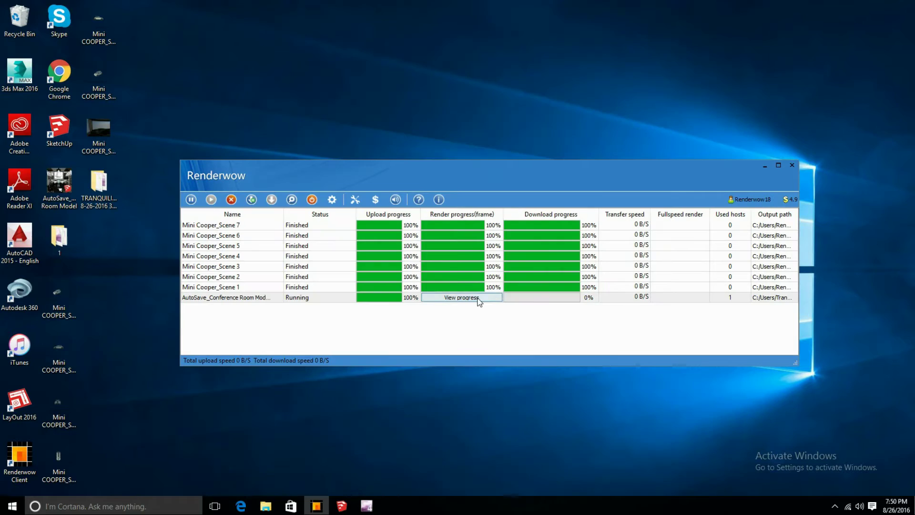
left_click(477, 298)
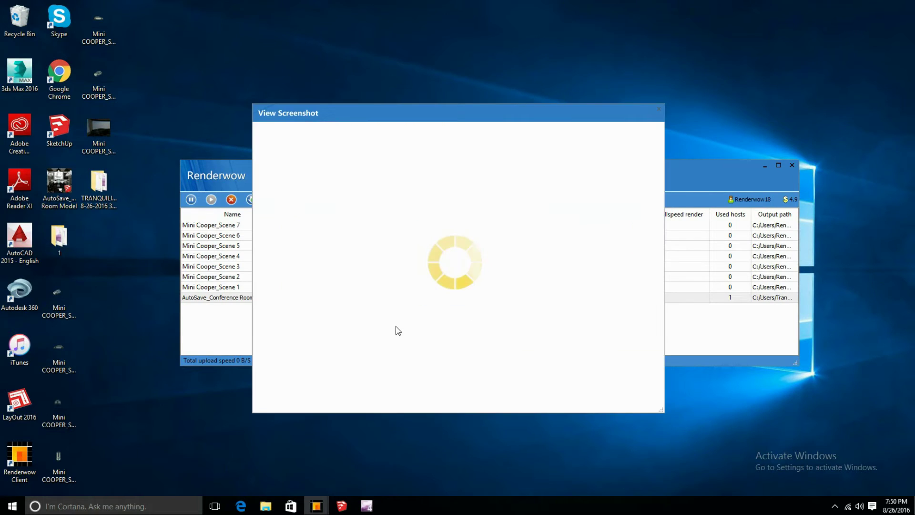